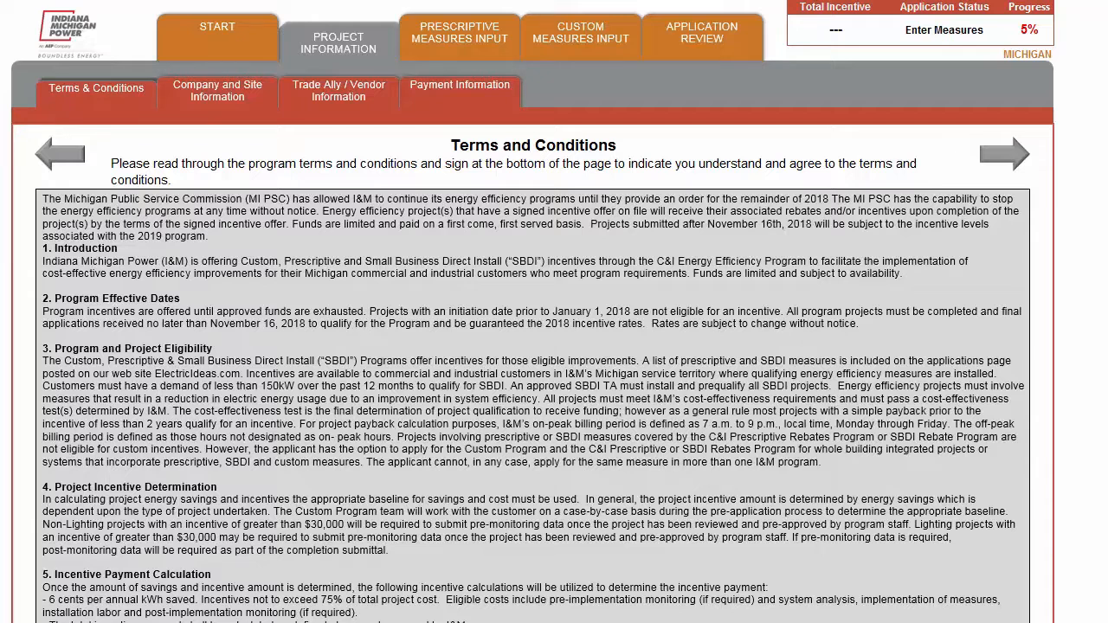
# Step: Read the terms and conditions down to the signature fields, and review the company and project site information
pyautogui.scroll(-15, 532, 372)
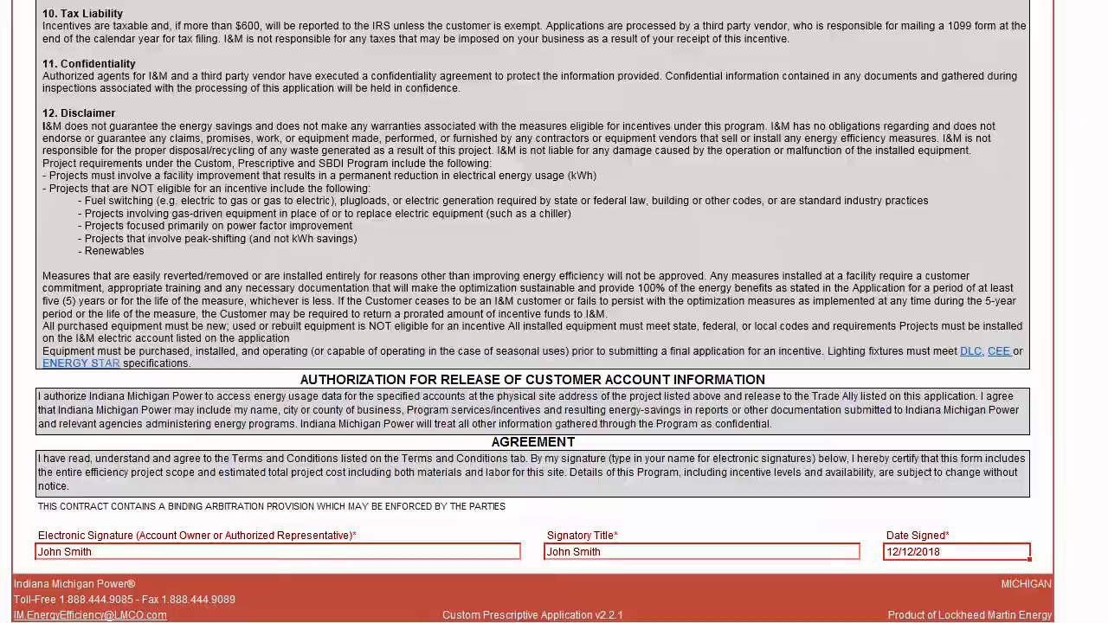
pyautogui.scroll(12, 532, 312)
pyautogui.scroll(5, 532, 312)
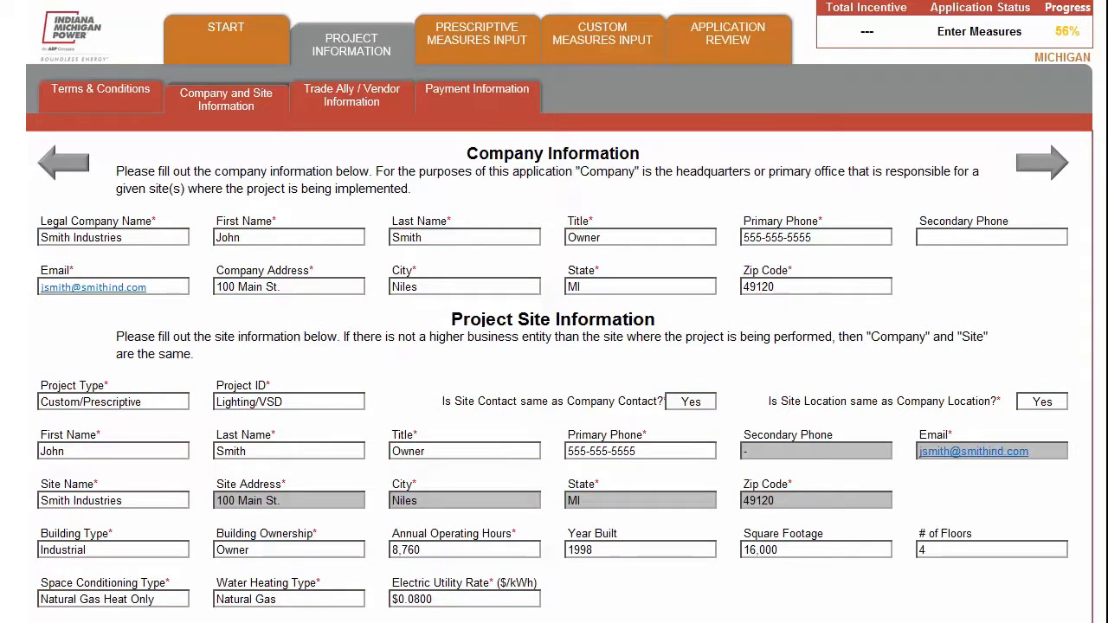
pyautogui.scroll(-2, 554, 312)
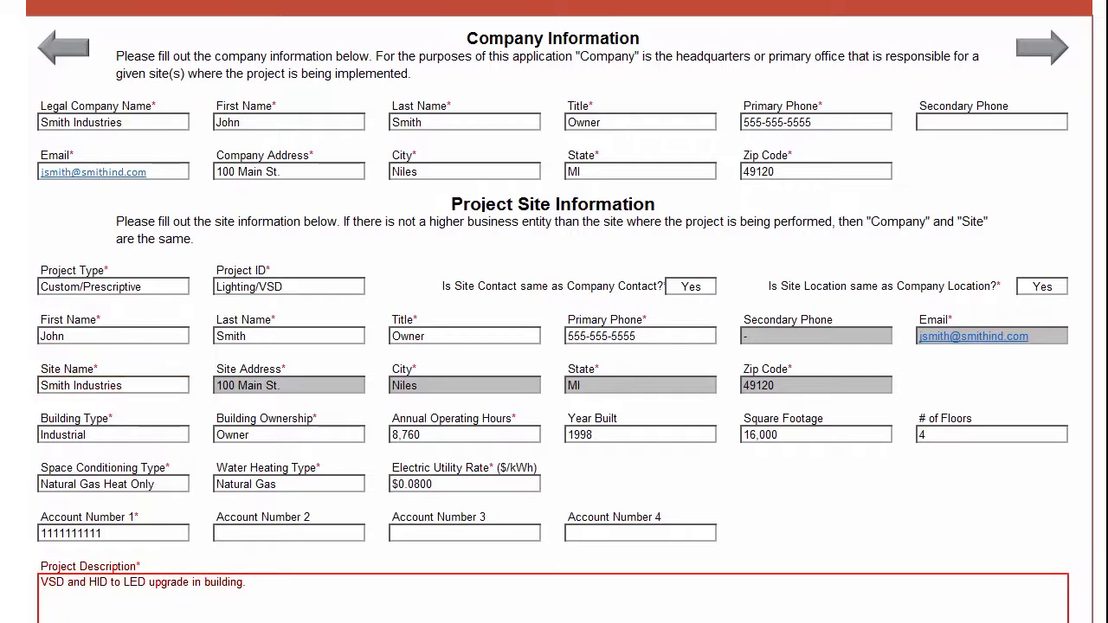
pyautogui.scroll(3, 554, 312)
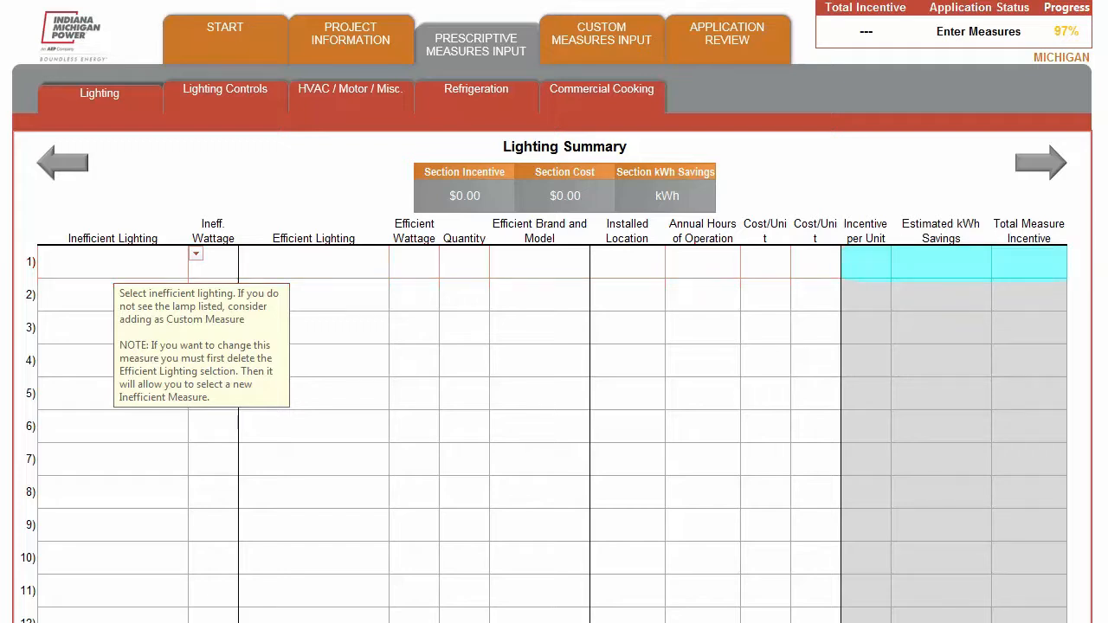
# Step: In row 1 of the Lighting Summary, choose HID 176W-250W as inefficient lighting and LED - Interior as its efficient replacement
pyautogui.click(196, 255)
pyautogui.click(199, 260)
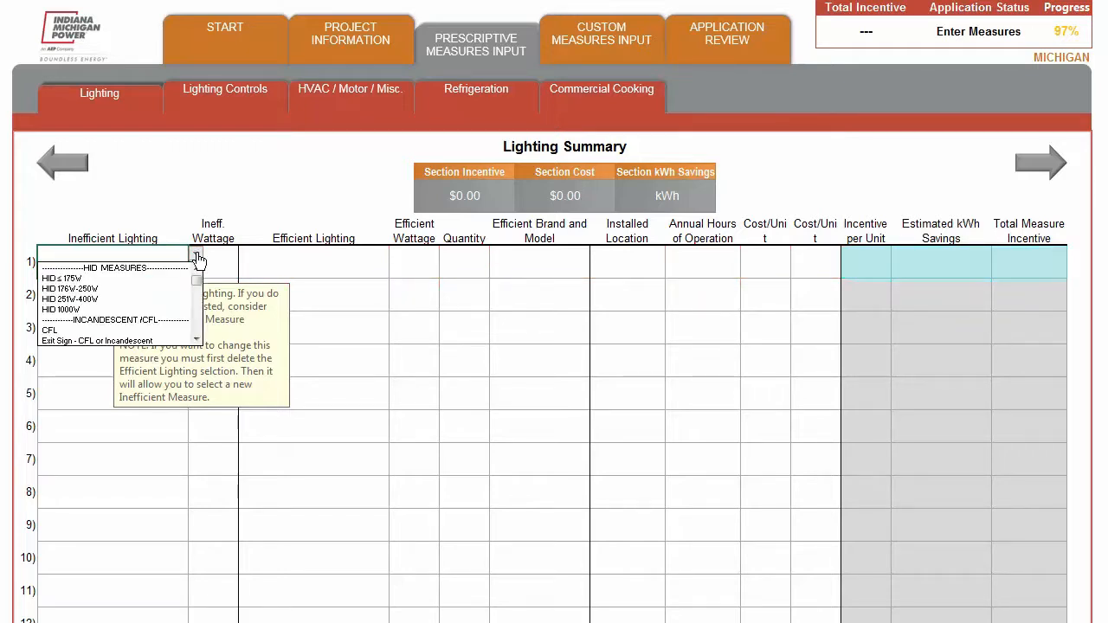
pyautogui.click(92, 289)
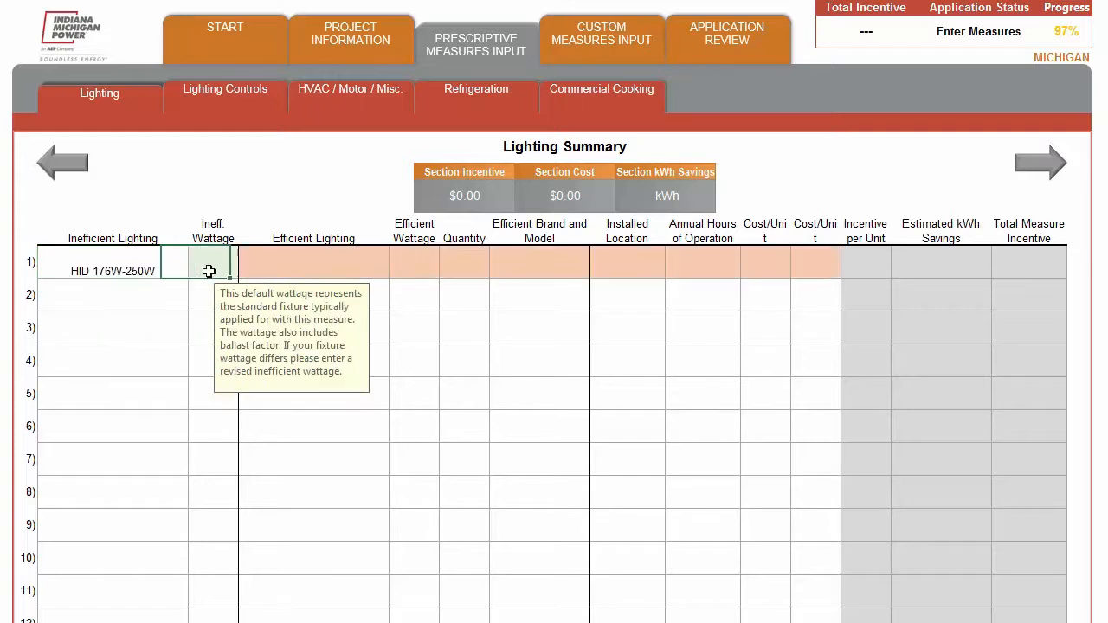
pyautogui.click(395, 254)
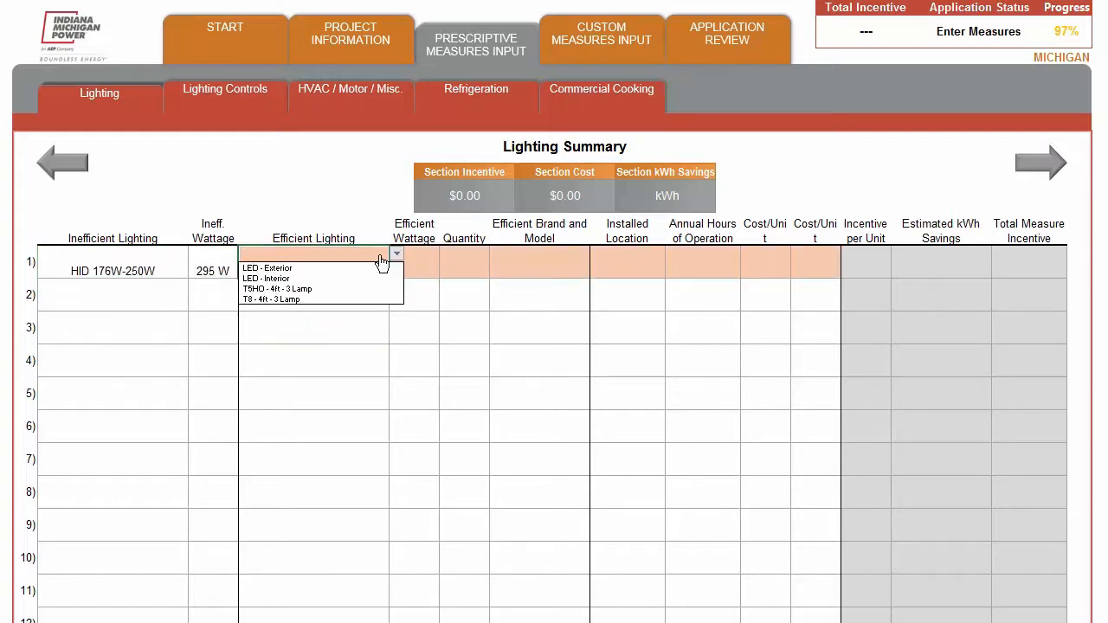
pyautogui.click(319, 279)
# Step: For lighting measure 1, enter an efficient wattage of 140 W, quantity 33, and brand and model Vantage LED VL18L
pyautogui.press('Tab')
pyautogui.write('140')
pyautogui.press('Tab')
pyautogui.write('33')
pyautogui.press('Tab')
pyautogui.write('Vantage LED VL18L')
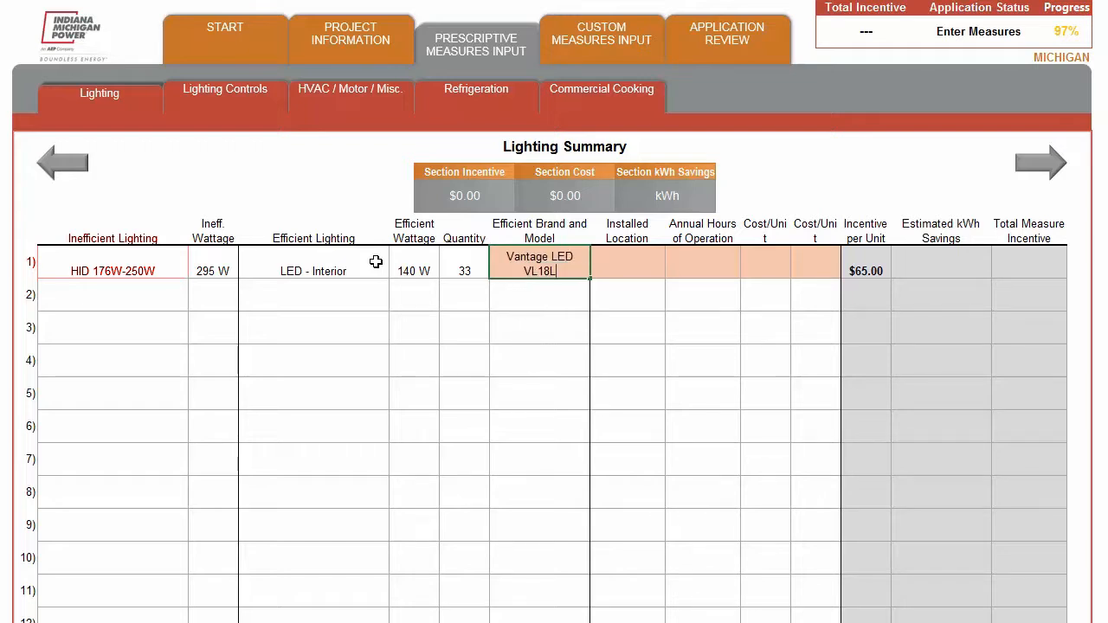
# Step: Complete lighting measure 1 with location "1st and 2nd floors", 8760 annual hours, and unit costs of $633.92 and $71.43
pyautogui.press('Tab')
pyautogui.write('1st an')
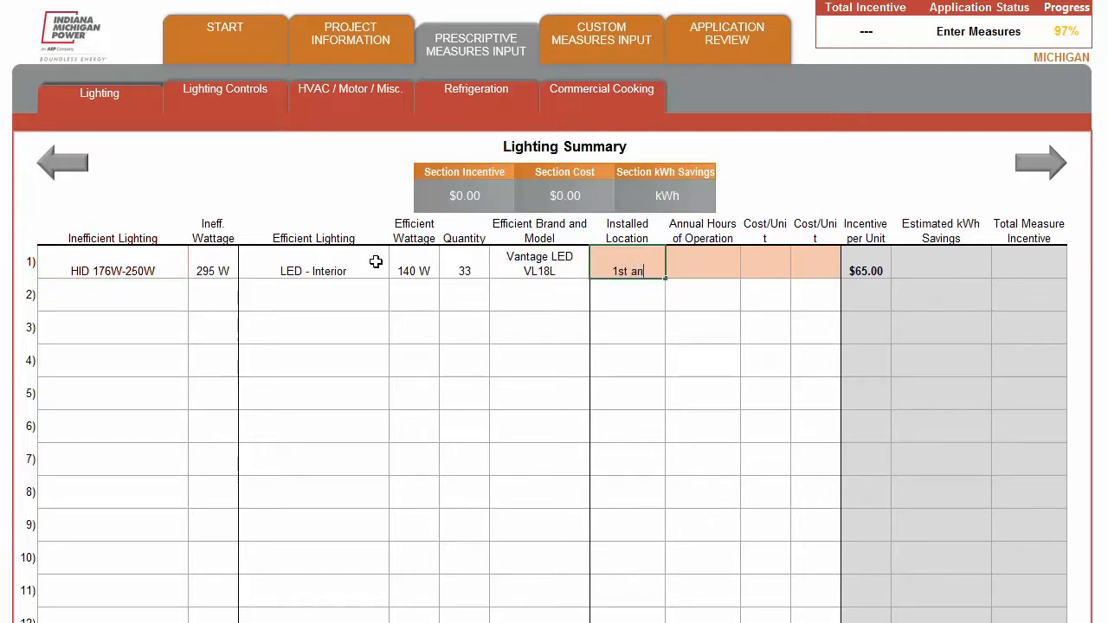
pyautogui.write('d 2nd floors')
pyautogui.press('Tab')
pyautogui.write('8760')
pyautogui.press('Tab')
pyautogui.write('633.93')
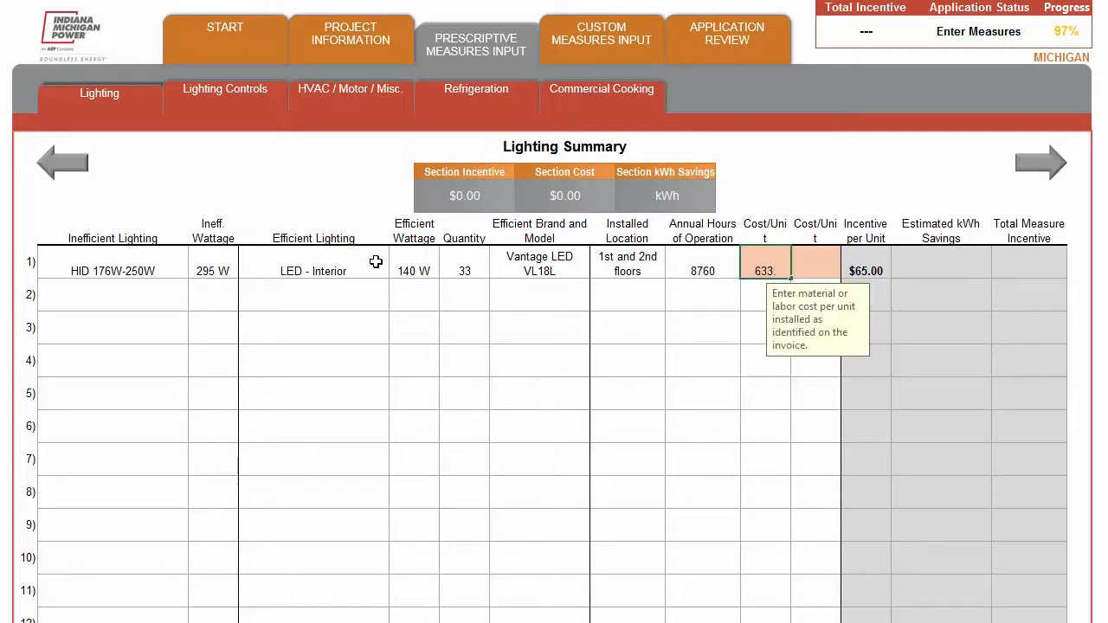
pyautogui.press('Tab')
pyautogui.write('71.43')
pyautogui.click(376, 262)
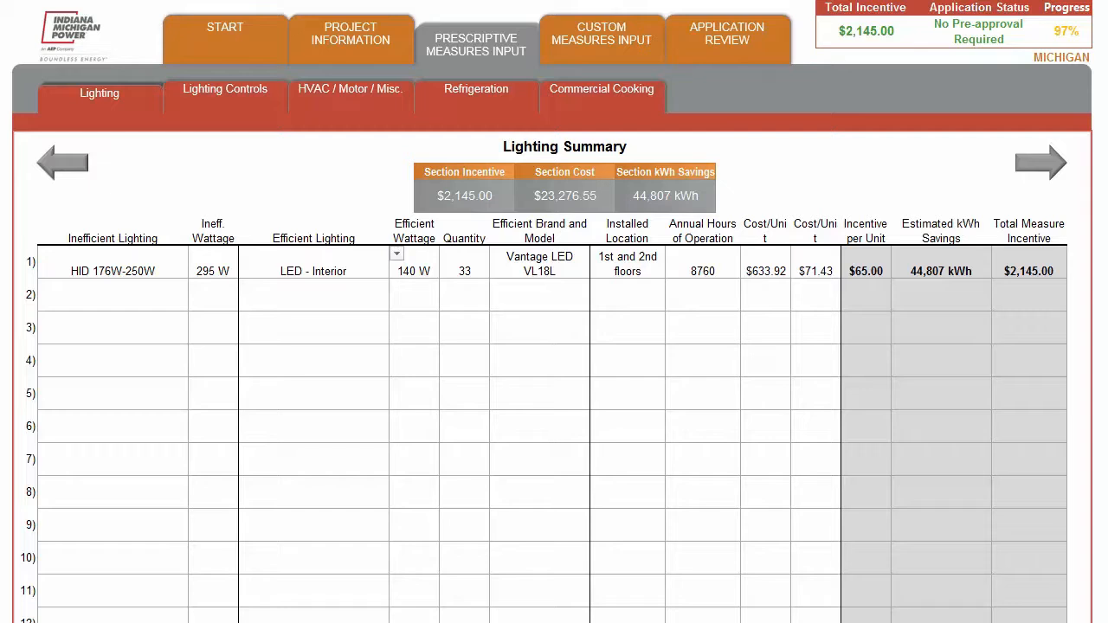
# Step: Clear the efficient lighting selection in row 1 and change the inefficient lighting to HID 1000W
pyautogui.click(350, 270)
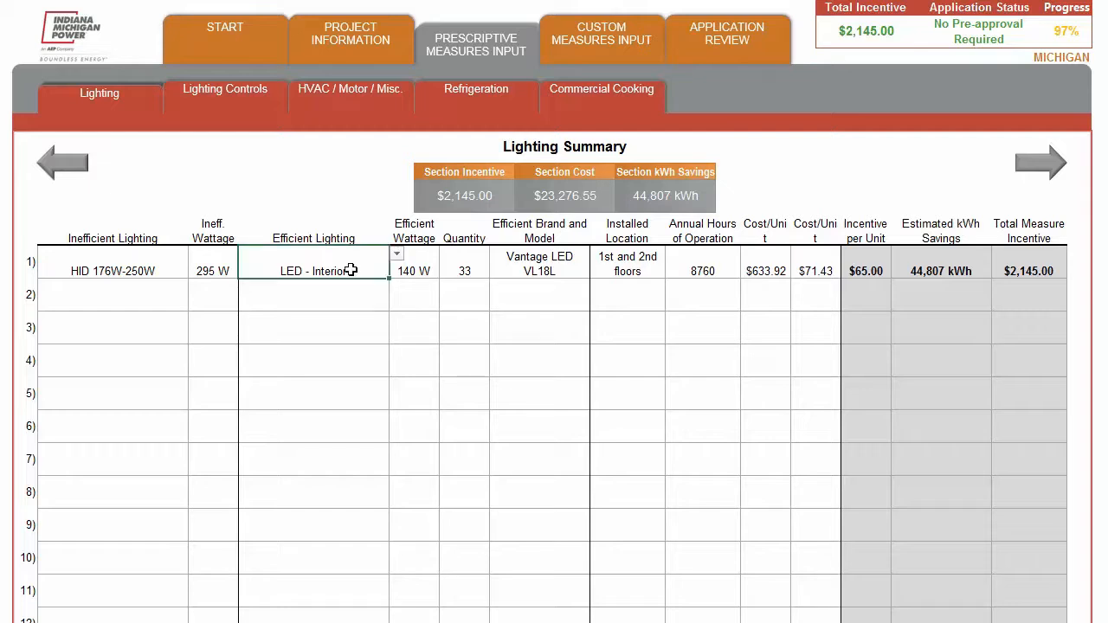
pyautogui.press('Delete')
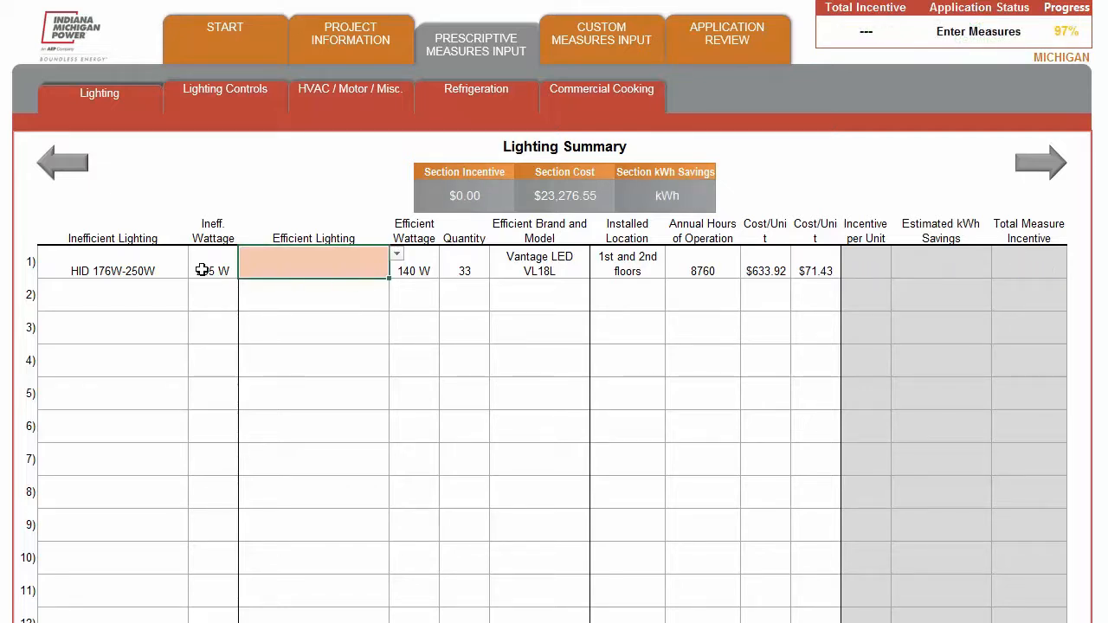
pyautogui.click(171, 271)
pyautogui.click(196, 254)
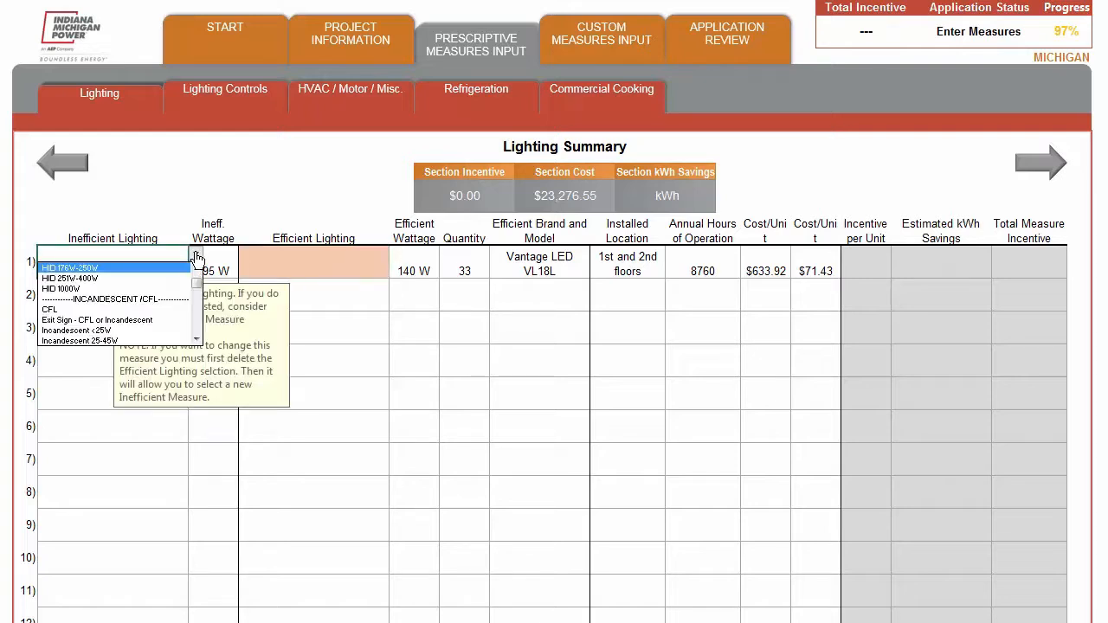
pyautogui.click(107, 290)
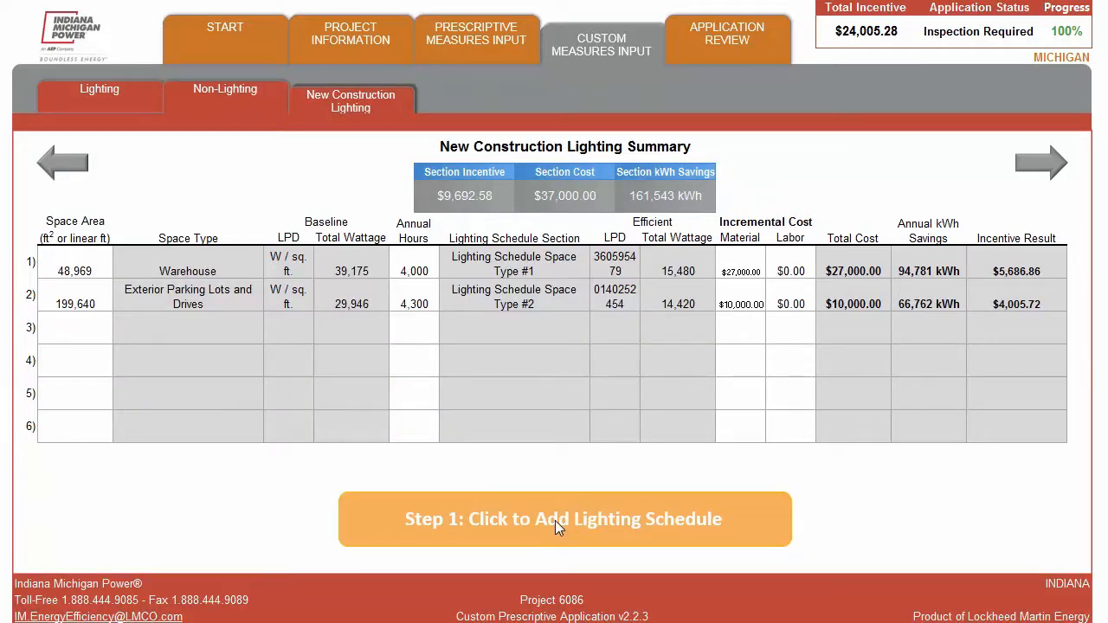
# Step: Start adding a lighting schedule for the new construction lighting measures
pyautogui.click(555, 521)
pyautogui.click(555, 521)
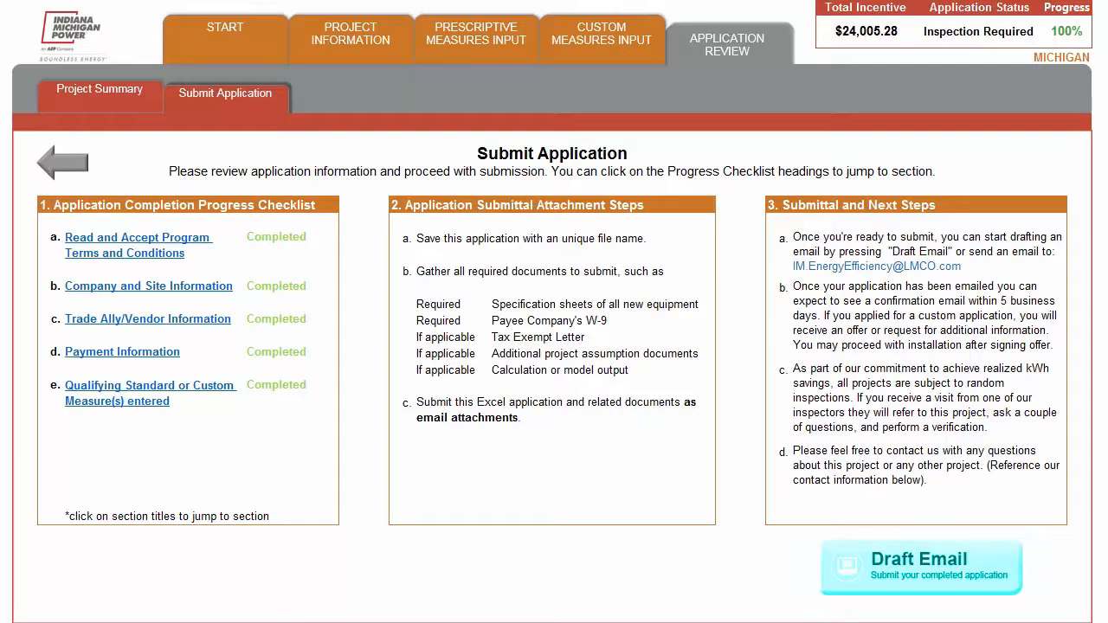
# Step: Start drafting the email that submits the completed application
pyautogui.click(918, 578)
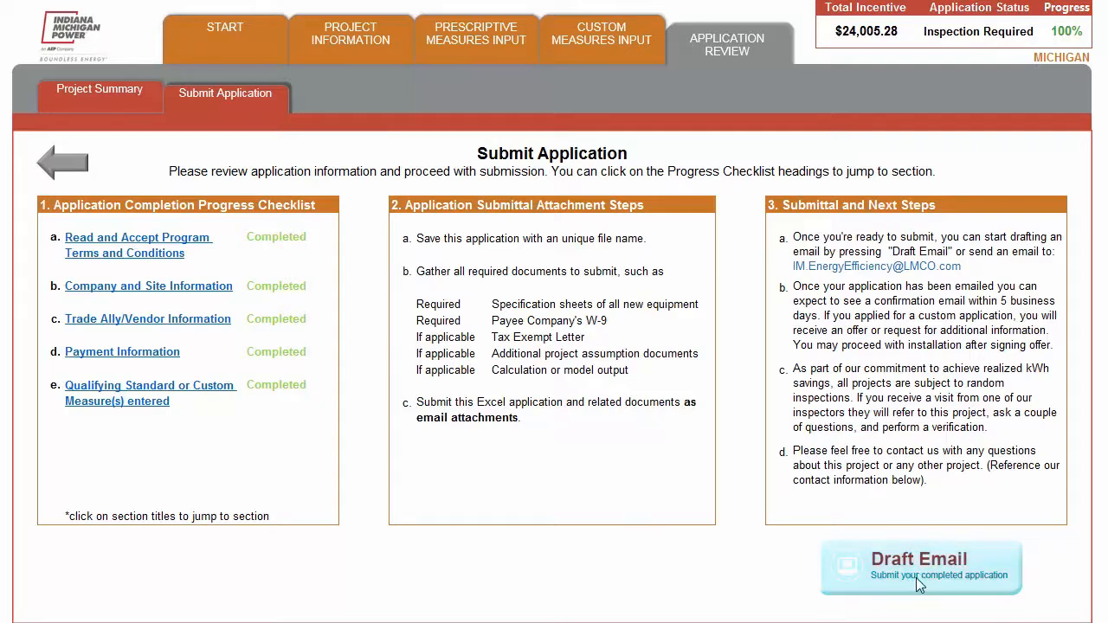